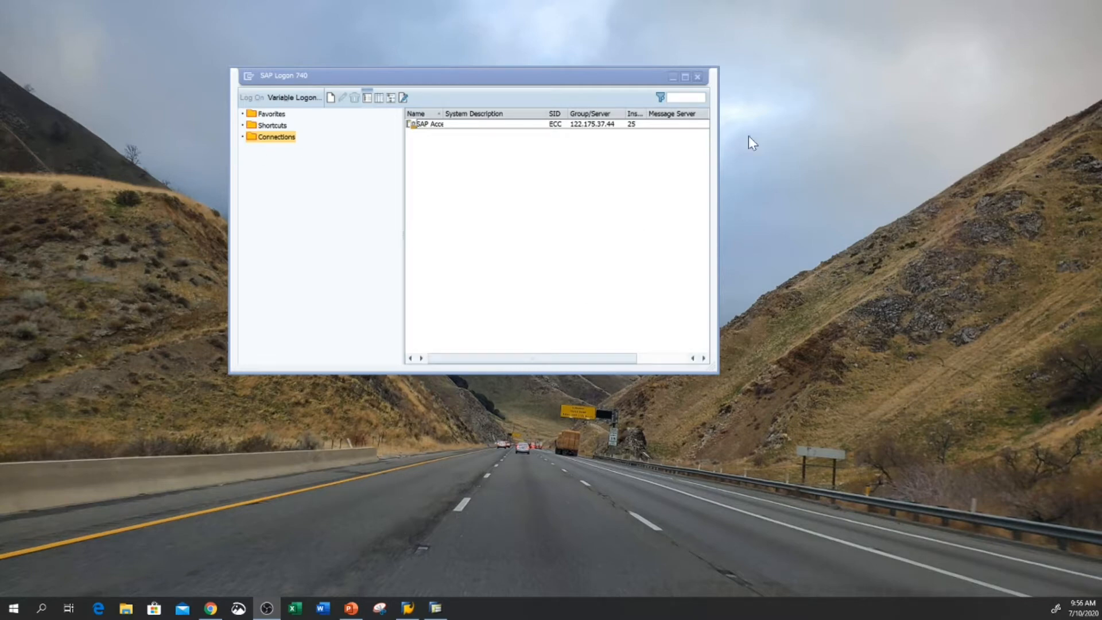
# - Exit SAP Logon completely, accepting that unsaved data in the connected SAP systems is lost
pyautogui.click(697, 76)
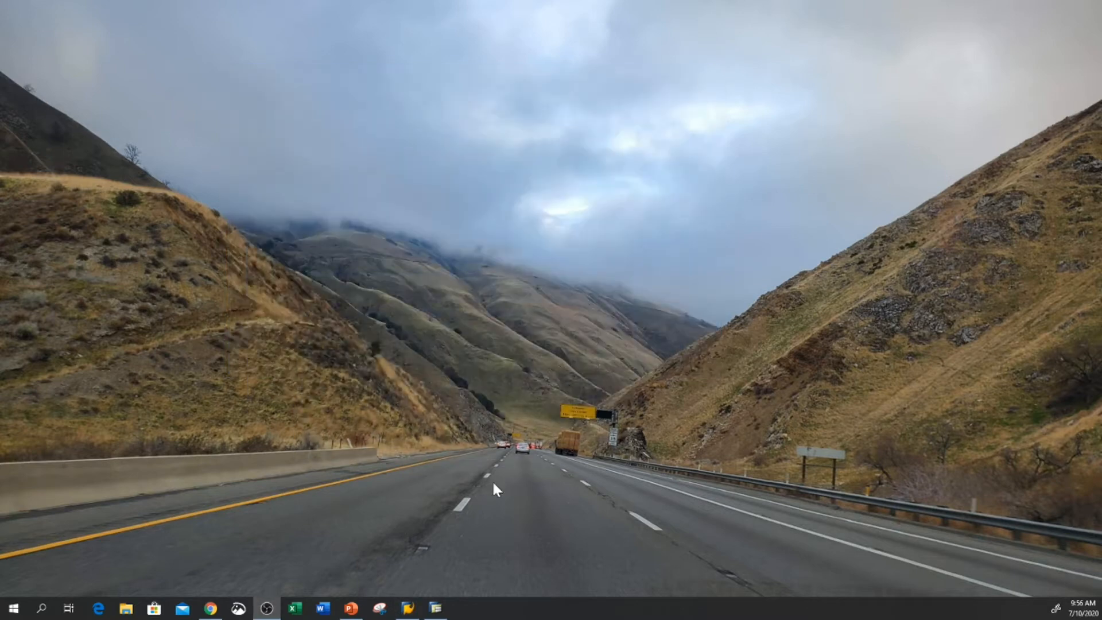
pyautogui.click(408, 609)
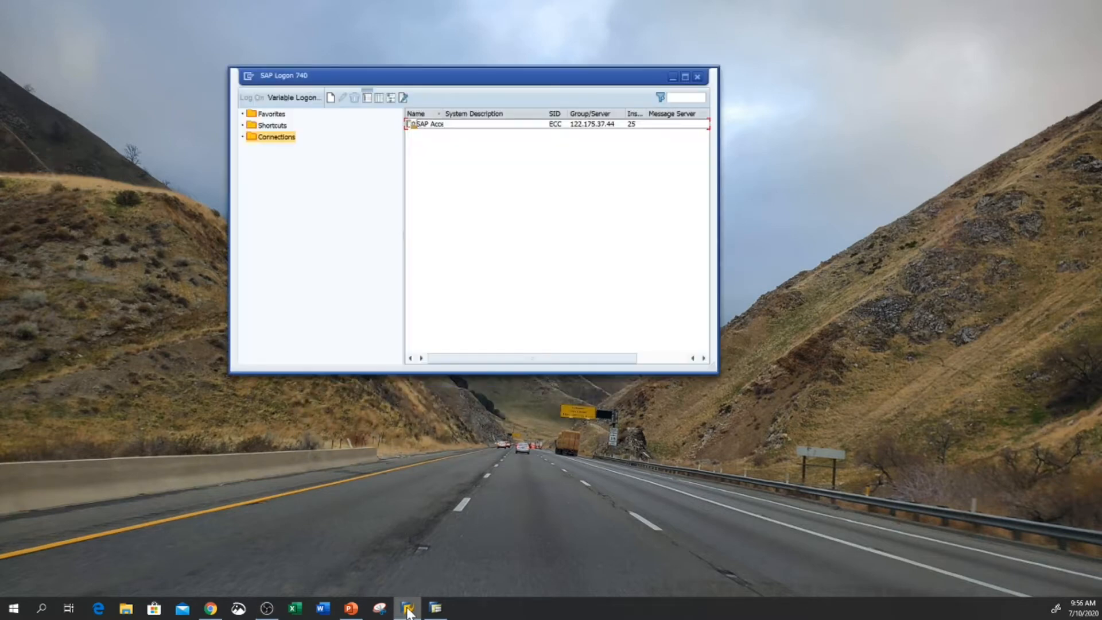
pyautogui.click(700, 79)
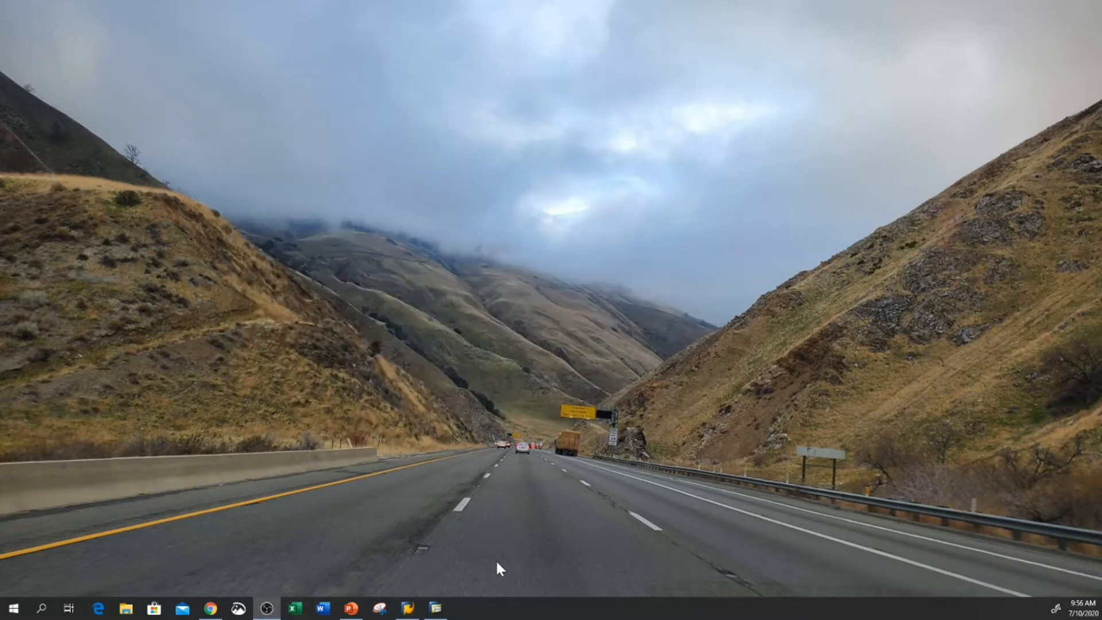
pyautogui.rightClick(411, 610)
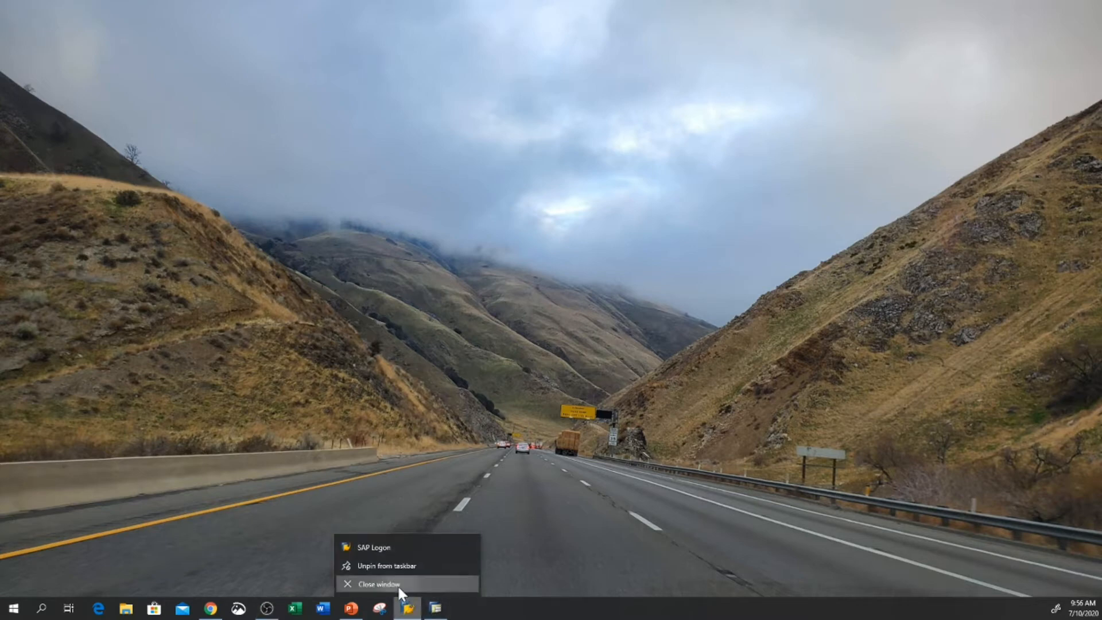
pyautogui.click(398, 584)
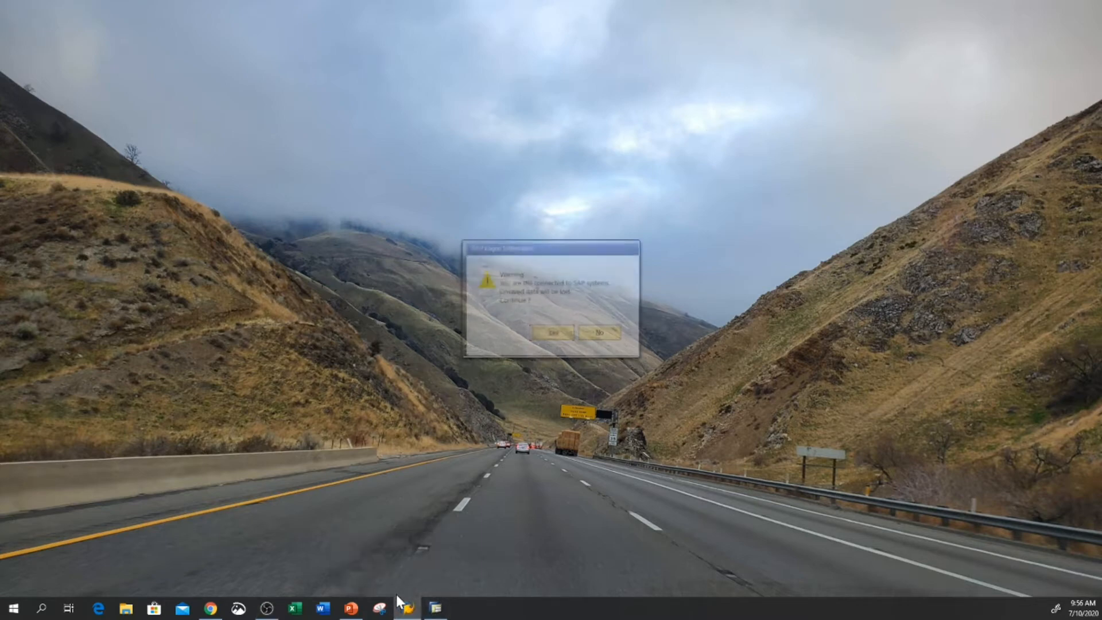
pyautogui.click(564, 335)
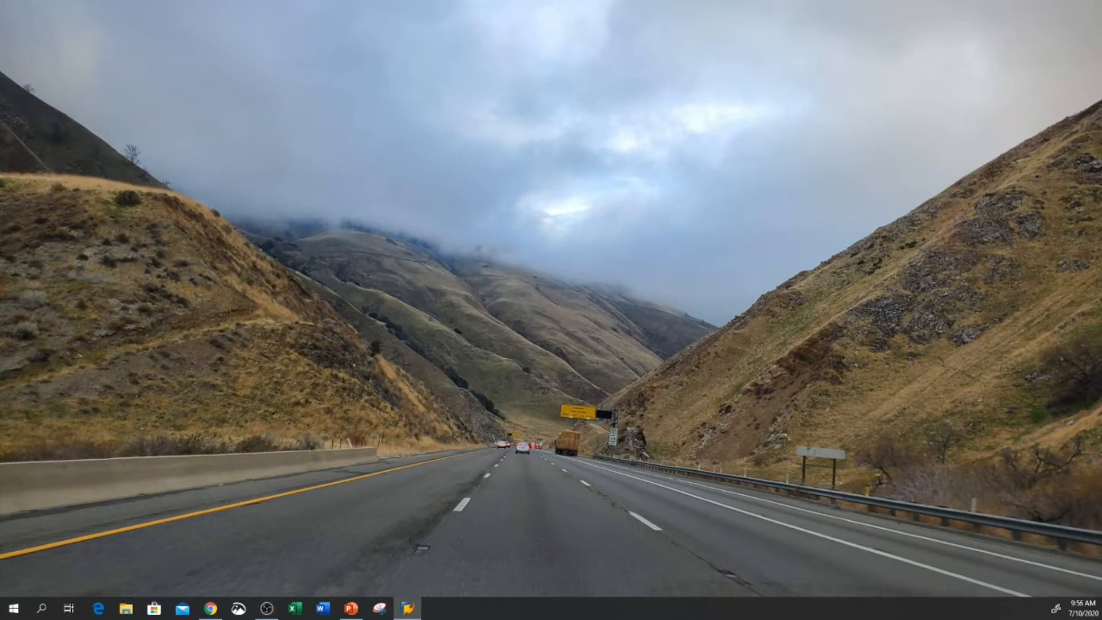
# - Enlarge and reposition the reopened SAP Logon window so more columns of the connection list fit
pyautogui.moveTo(379, 78); pyautogui.dragTo(563, 84)
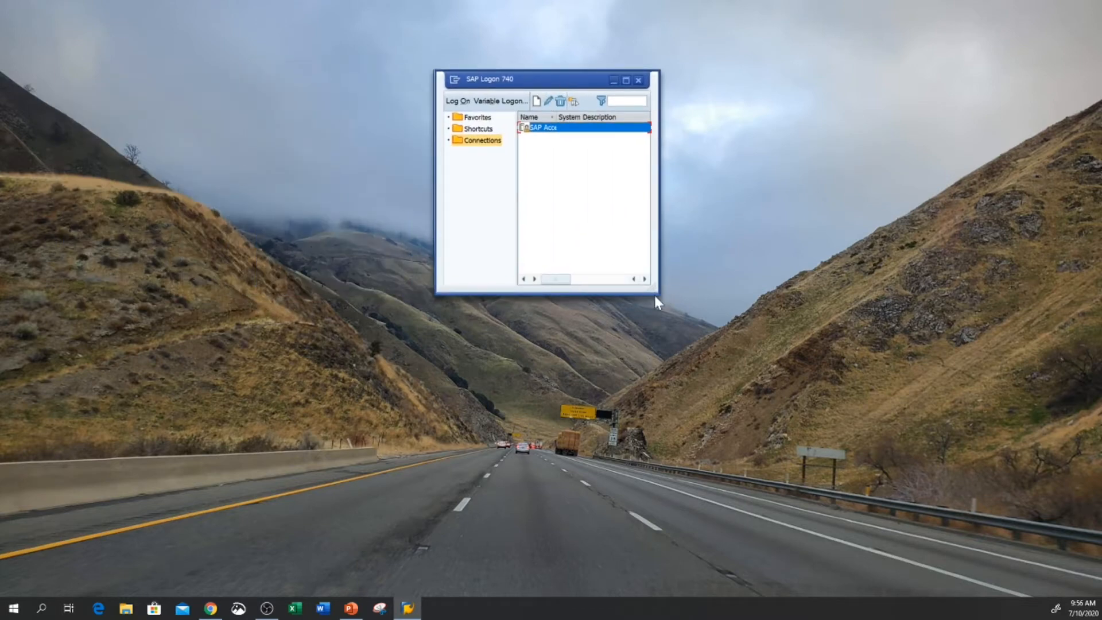
pyautogui.moveTo(656, 293); pyautogui.dragTo(869, 337)
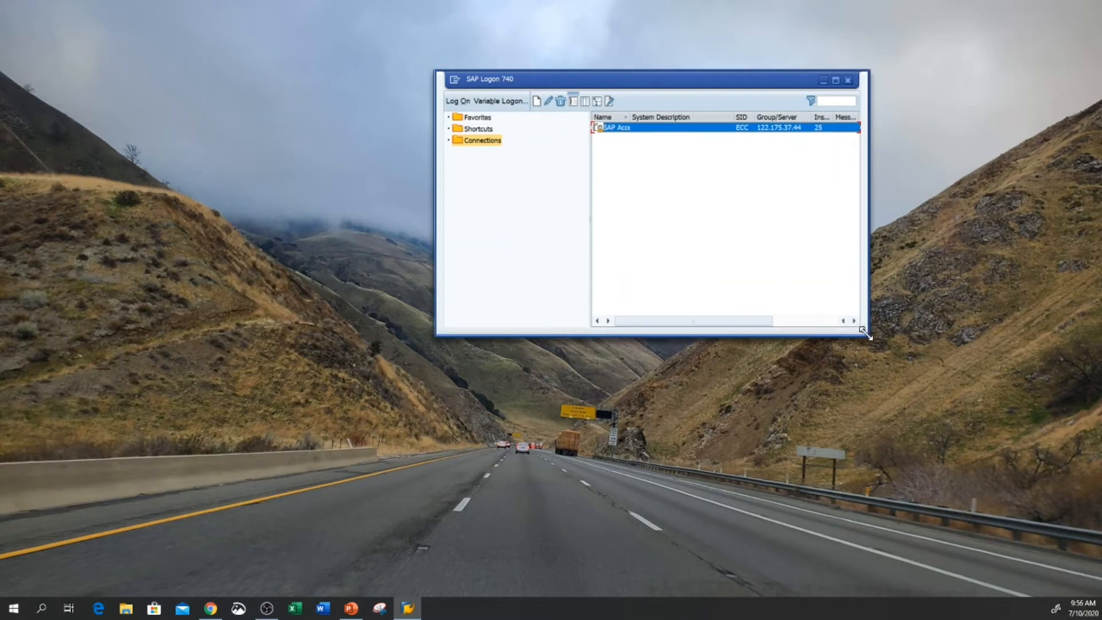
pyautogui.moveTo(652, 76); pyautogui.dragTo(504, 66)
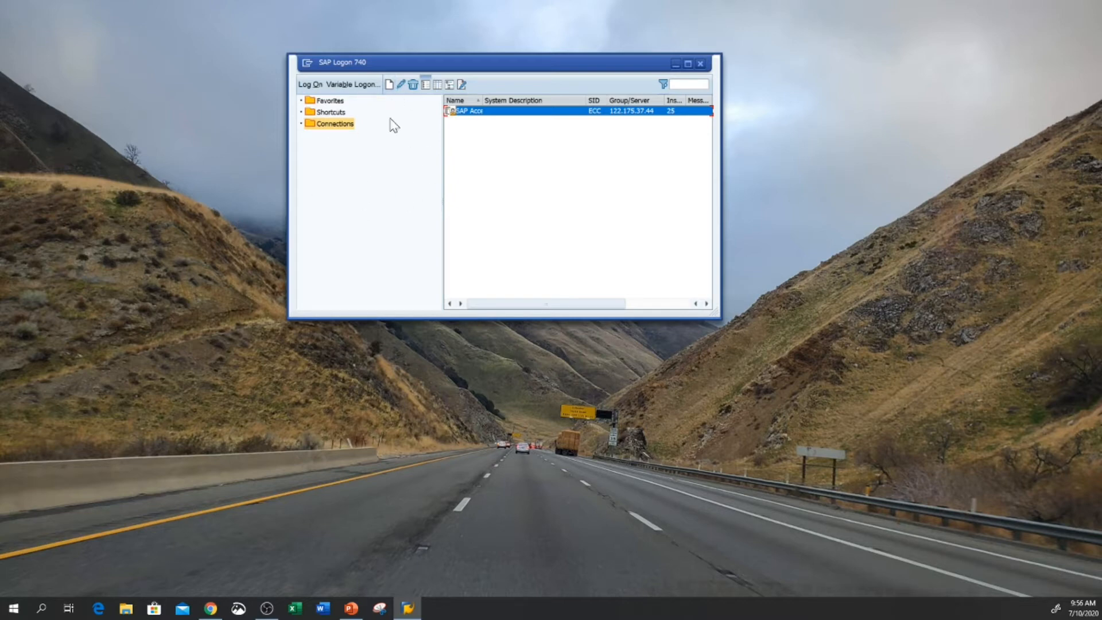
# - Look through the Favorites, Shortcuts and Connections folders
pyautogui.click(330, 101)
pyautogui.click(335, 112)
pyautogui.click(336, 123)
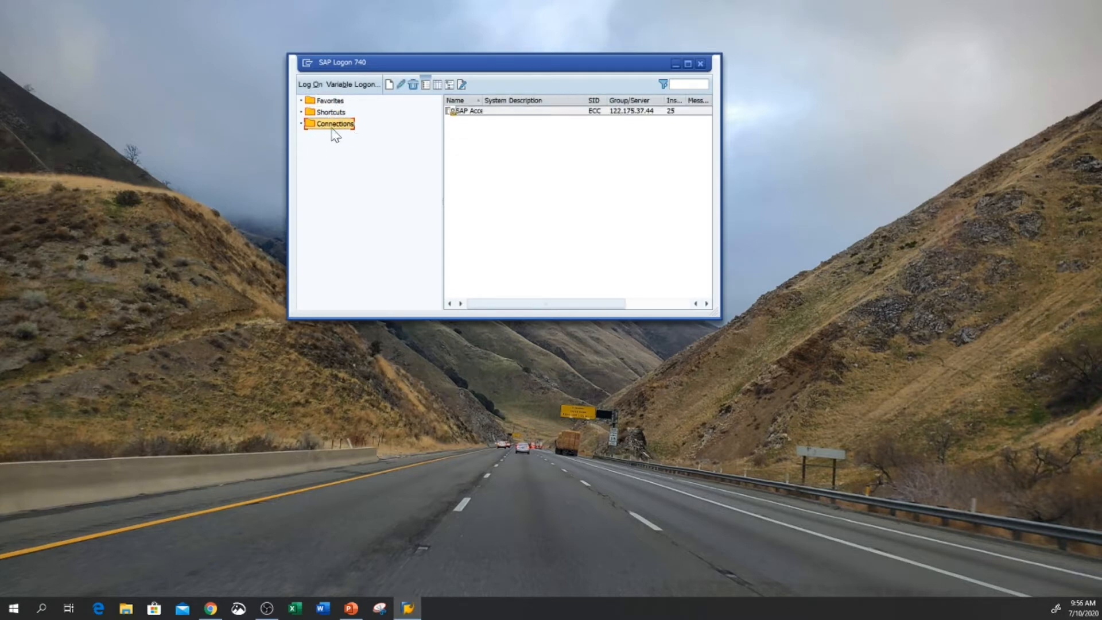
# - Start a new connection entry for a user-specified system, up to its system connection parameters
pyautogui.click(390, 86)
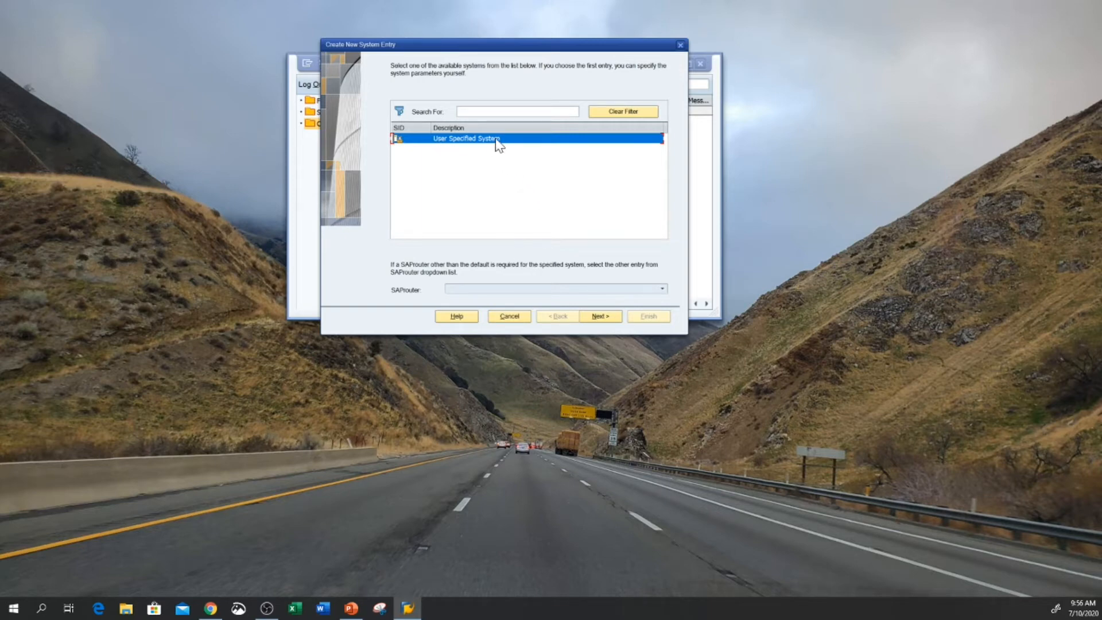
pyautogui.click(599, 317)
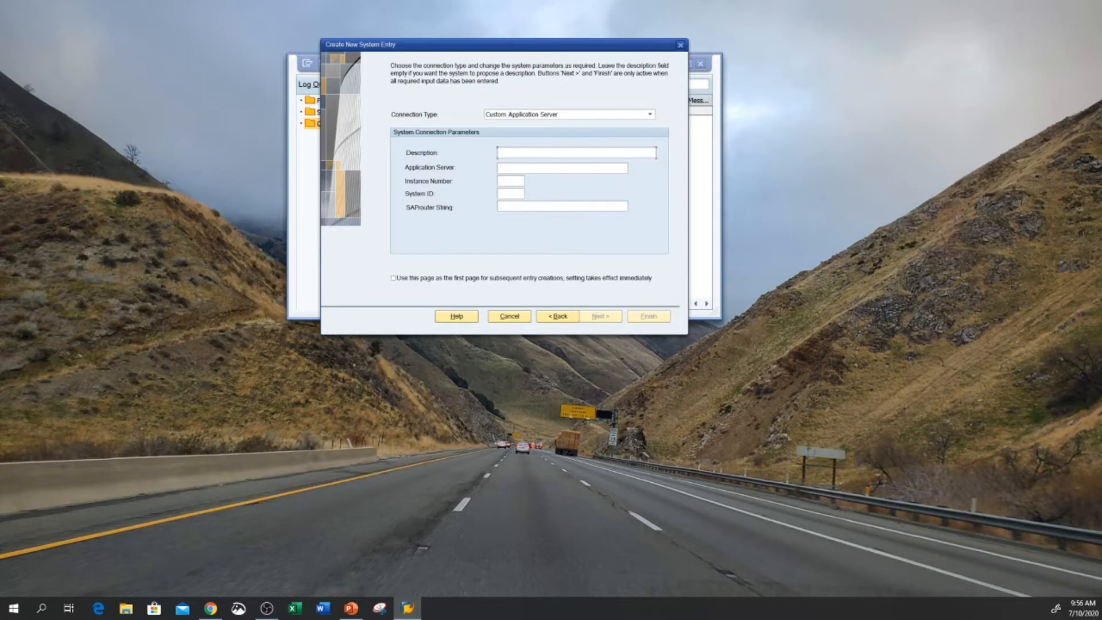
pyautogui.click(519, 169)
pyautogui.click(519, 153)
pyautogui.write('Test')
pyautogui.press('BackSpace')
pyautogui.press('BackSpace')
pyautogui.press('BackSpace')
pyautogui.press('BackSpace')
# - Enter "SAP Acces Point" as the new system entry's description and move the dialog clear of the connection list
pyautogui.write('SAP Acces Point')
pyautogui.press('Tab')
pyautogui.hotkey('alt', 'Tab')
pyautogui.moveTo(432, 44); pyautogui.dragTo(496, 137)
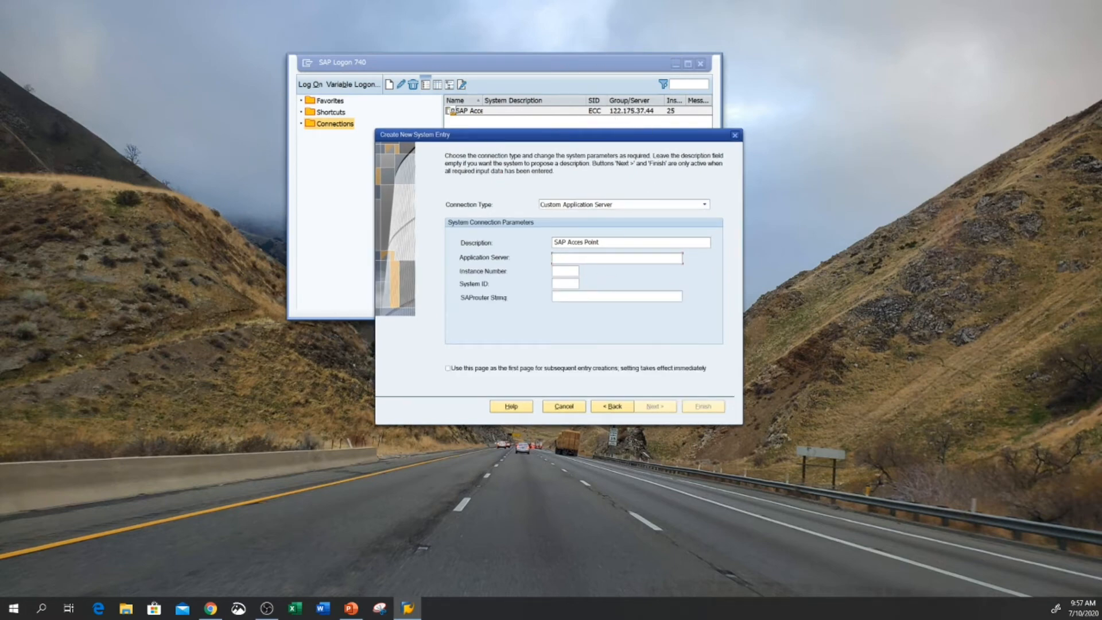
pyautogui.write('10')
pyautogui.write('1')
pyautogui.write('.92')
pyautogui.write('.78')
pyautogui.press('BackSpace')
pyautogui.press('BackSpace')
pyautogui.press('BackSpace')
pyautogui.press('BackSpace')
pyautogui.press('BackSpace')
pyautogui.press('BackSpace')
pyautogui.press('BackSpace')
pyautogui.press('BackSpace')
pyautogui.write('786')
pyautogui.press('BackSpace')
pyautogui.press('BackSpace')
pyautogui.press('BackSpace')
pyautogui.press('BackSpace')
# - Set the new entry's application server to 101.111.221.1, instance number to 23 and system ID to ECC
pyautogui.write('101.111.221.1')
pyautogui.click(565, 271)
pyautogui.write('23')
pyautogui.press('Tab')
pyautogui.write('ECC')
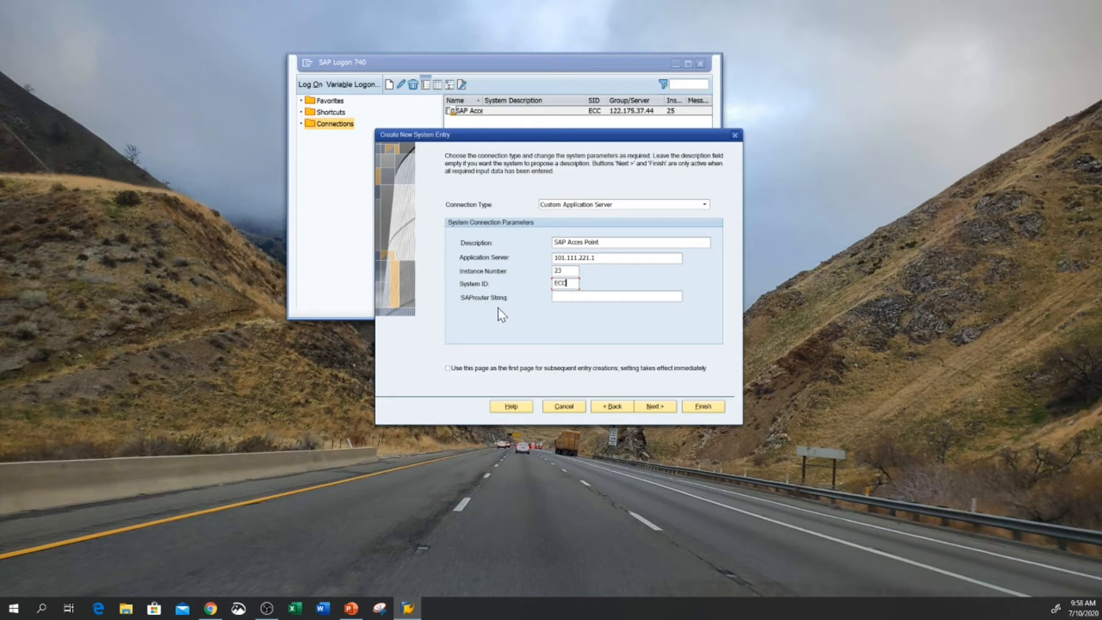
# - Keep Custom Application Server as the connection type, leave the SAProuter string empty, and finish creating the entry
pyautogui.click(560, 296)
pyautogui.click(581, 203)
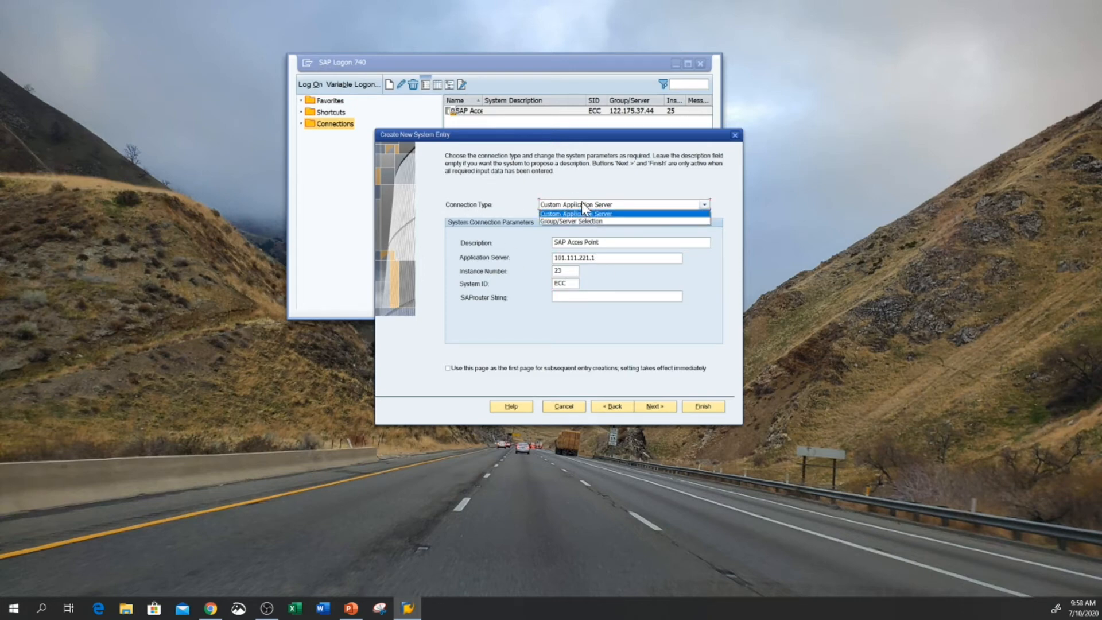
pyautogui.click(585, 213)
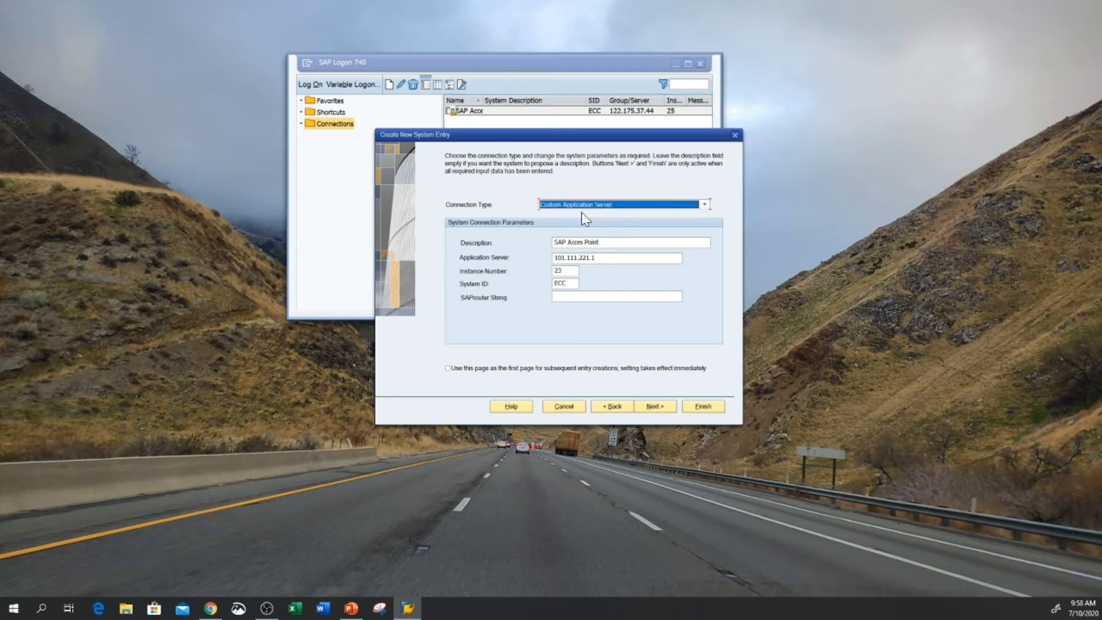
pyautogui.click(703, 407)
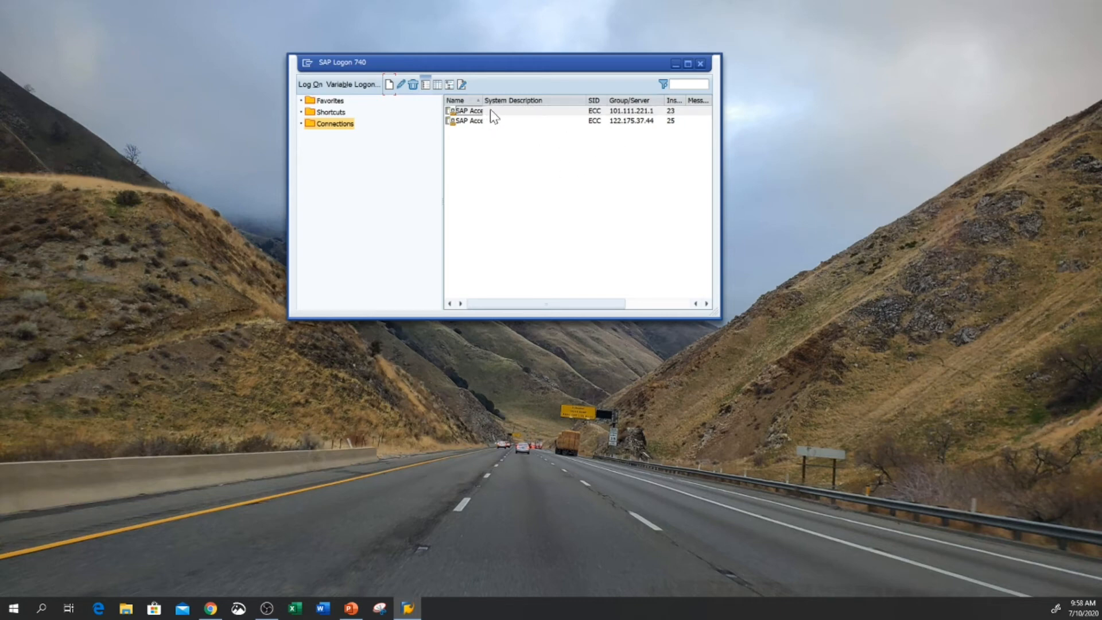
# - Widen the Name column, narrow System Description, and try to log on to SAP Acces Point, declining the detailed error description
pyautogui.moveTo(483, 100); pyautogui.dragTo(513, 102)
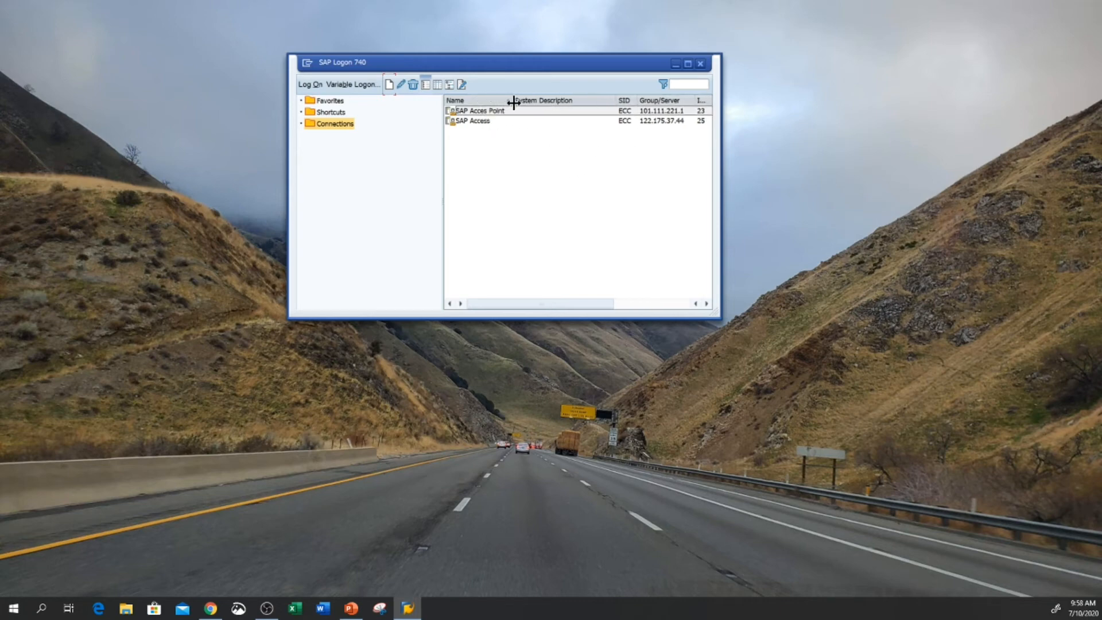
pyautogui.click(509, 111)
pyautogui.moveTo(617, 99); pyautogui.dragTo(577, 99)
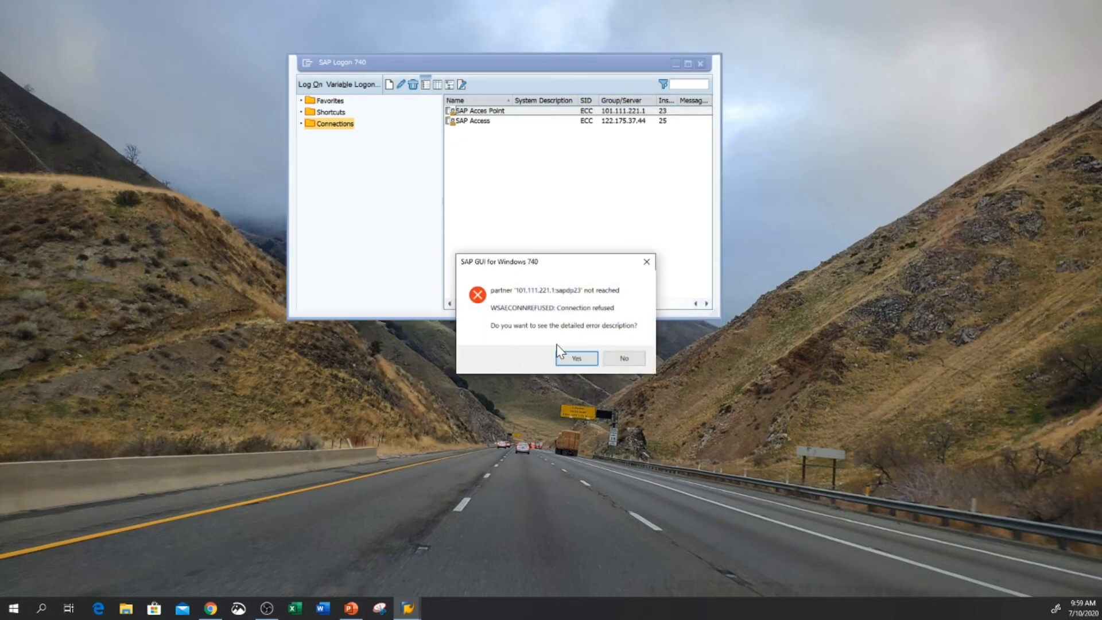
pyautogui.click(625, 359)
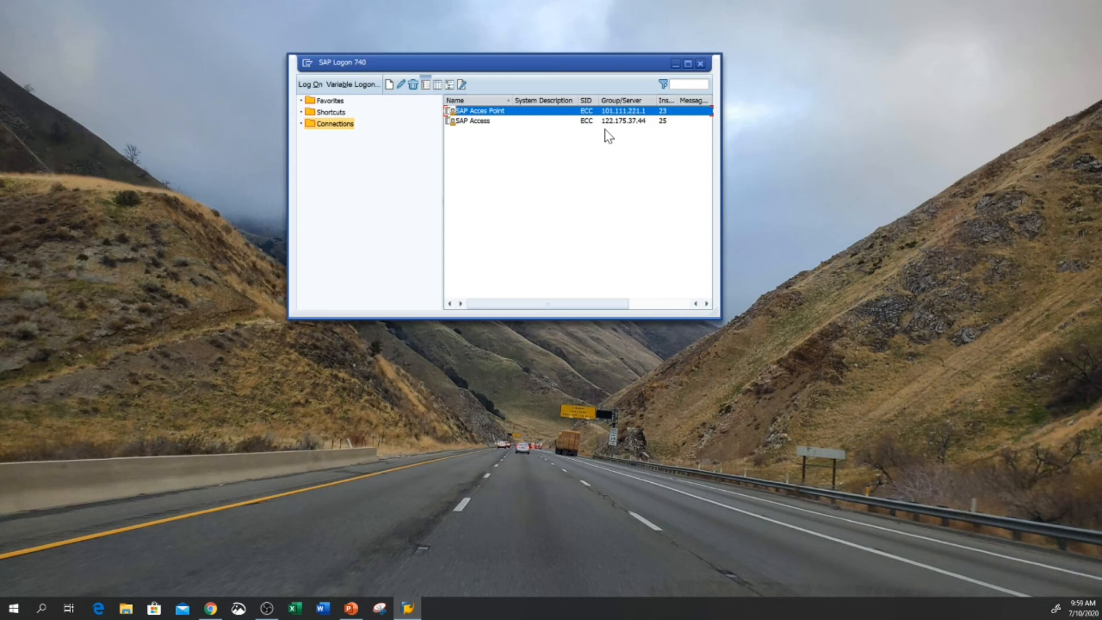
# - Change the application server in the SAP Acces Point entry's properties to 101.111.221.111
pyautogui.rightClick(489, 114)
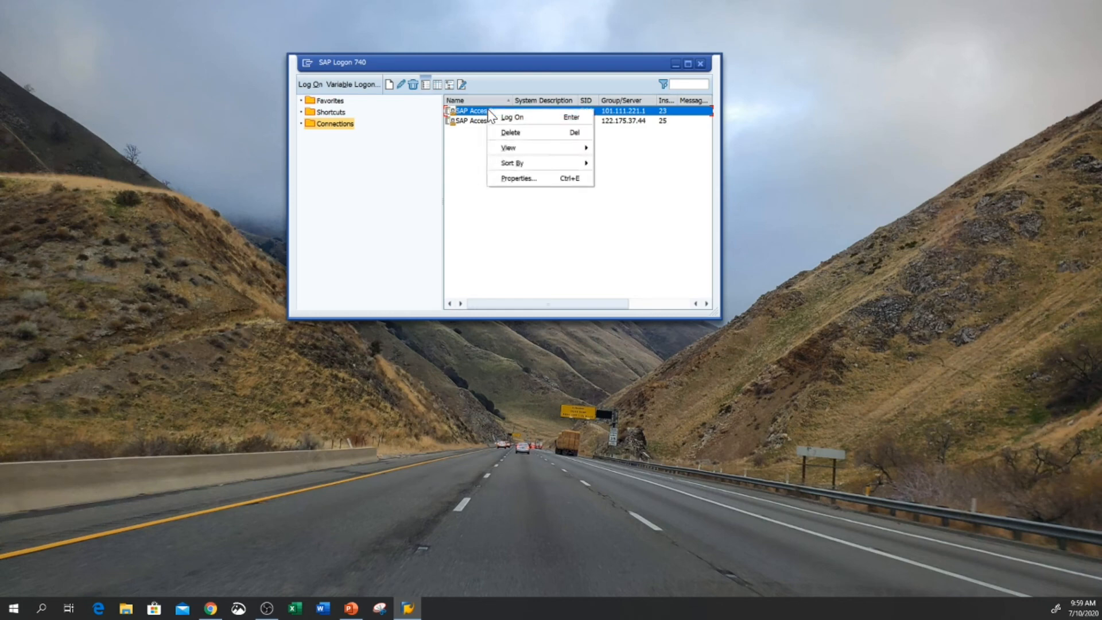
pyautogui.click(511, 180)
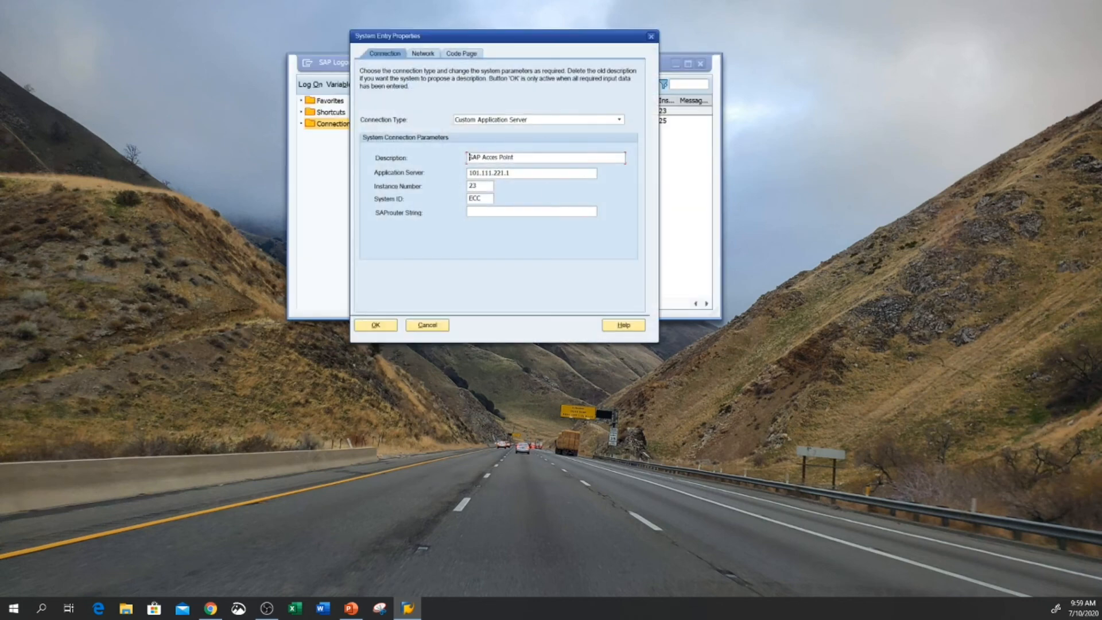
pyautogui.click(536, 172)
pyautogui.write('11')
pyautogui.click(376, 326)
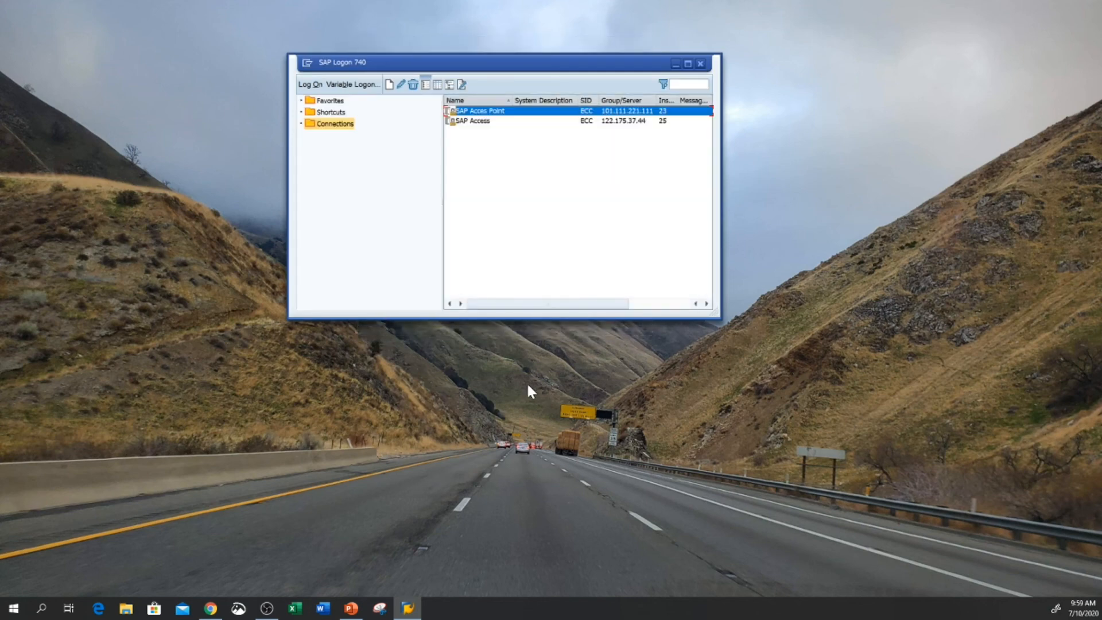